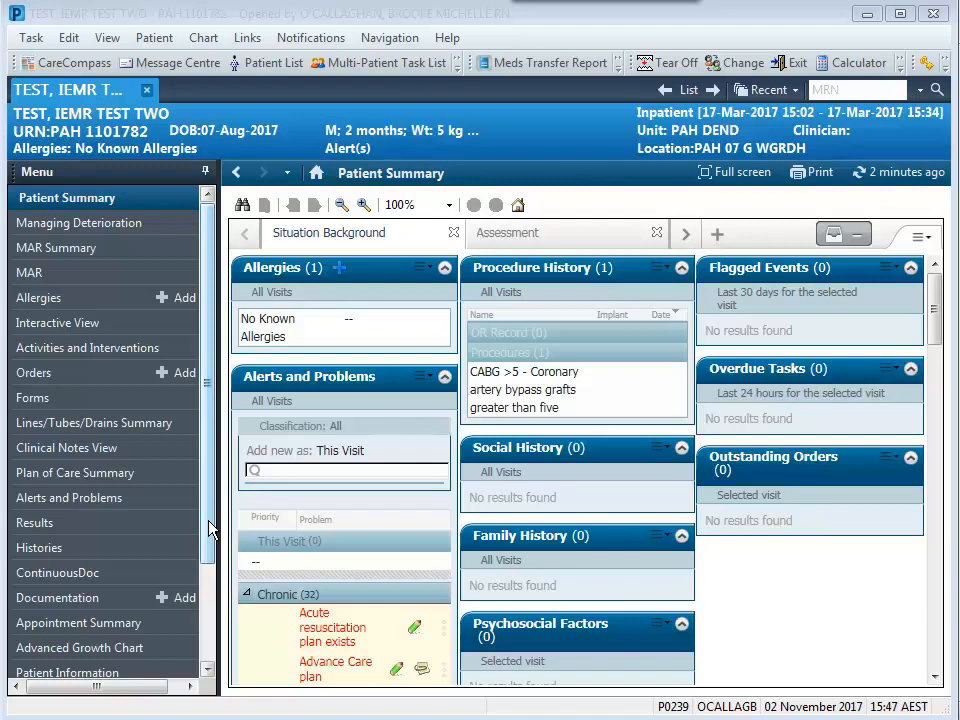
# Add an Enteral Feed Bolus Paediatric order for the patient, searching the order catalogue for "enteral".
pyautogui.click(55, 373)
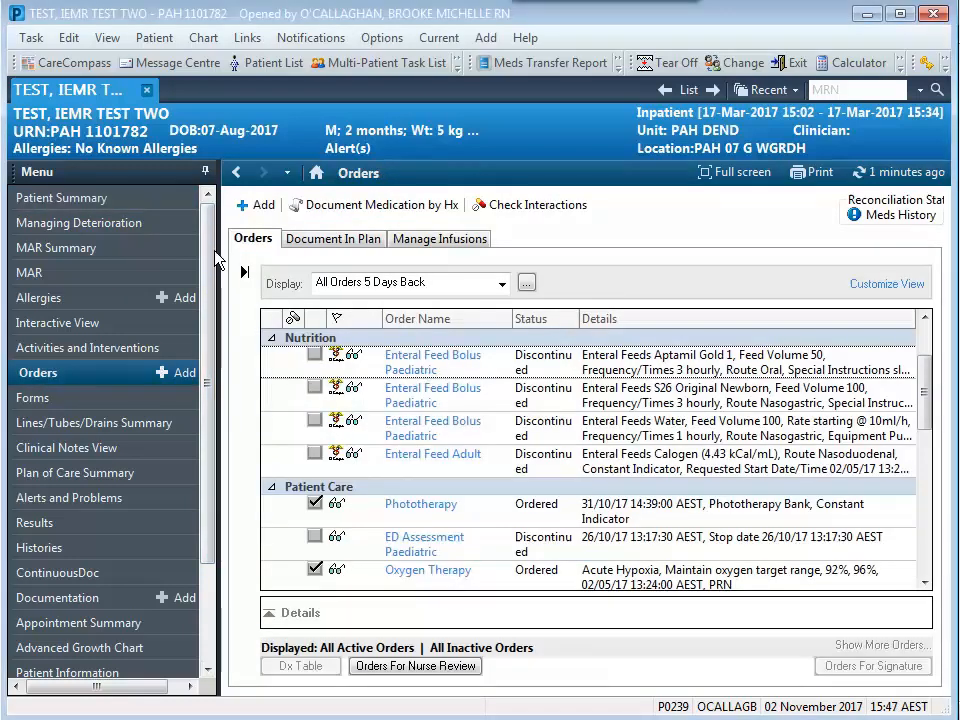
pyautogui.click(257, 210)
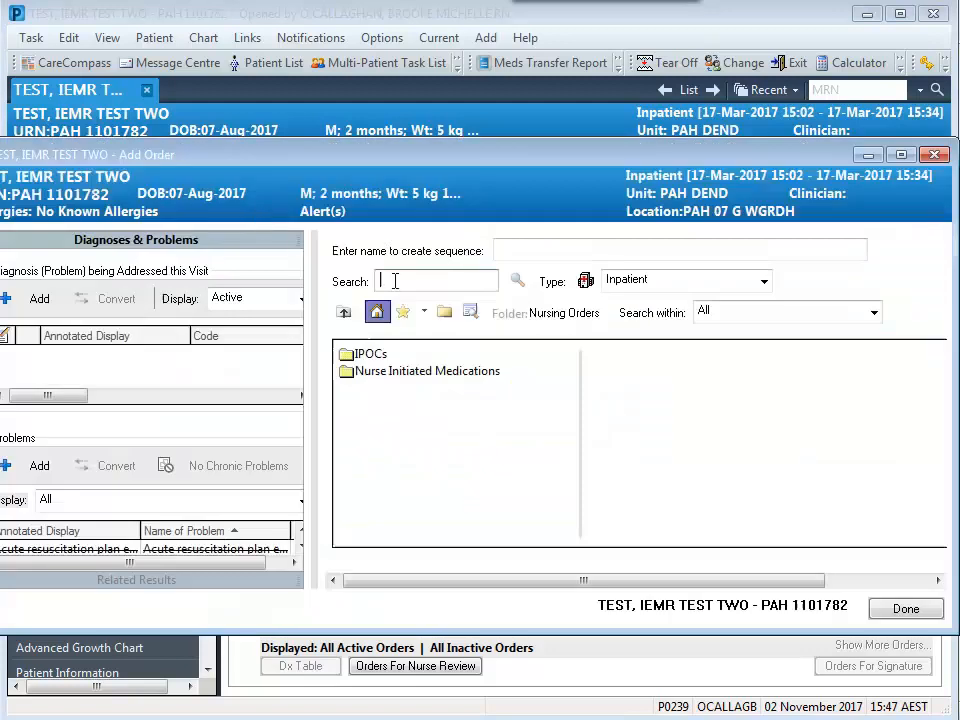
pyautogui.write('enteral')
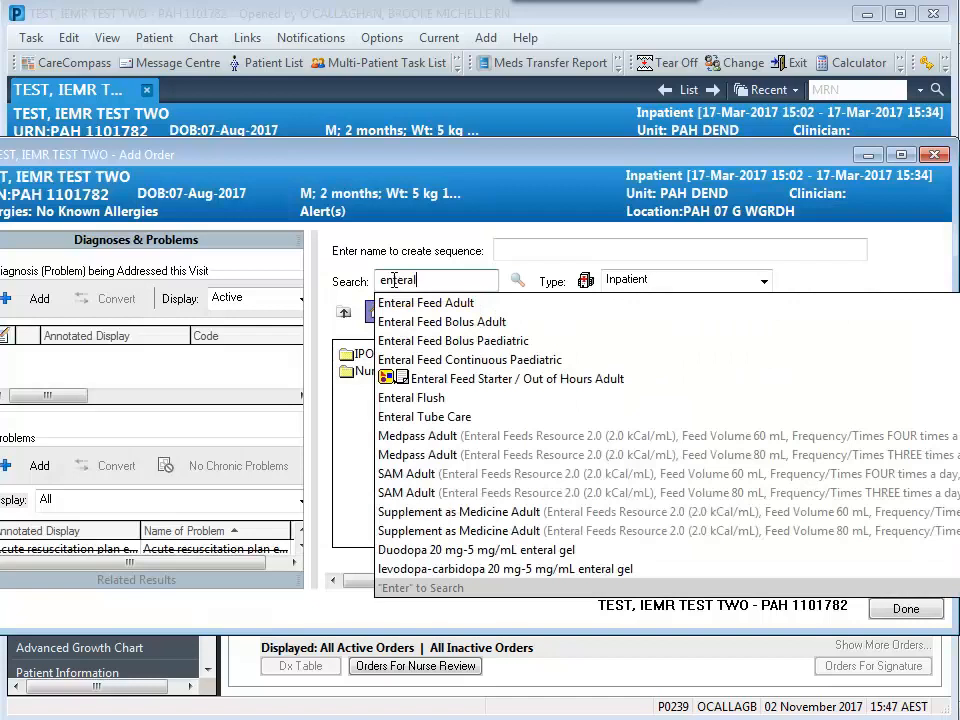
pyautogui.click(404, 348)
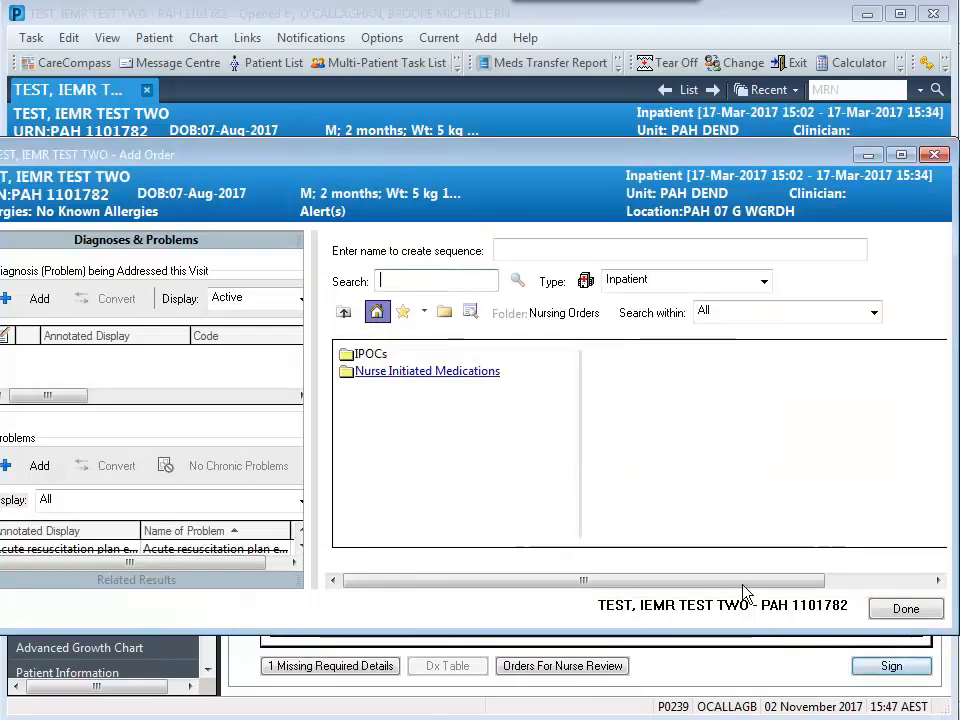
pyautogui.click(918, 618)
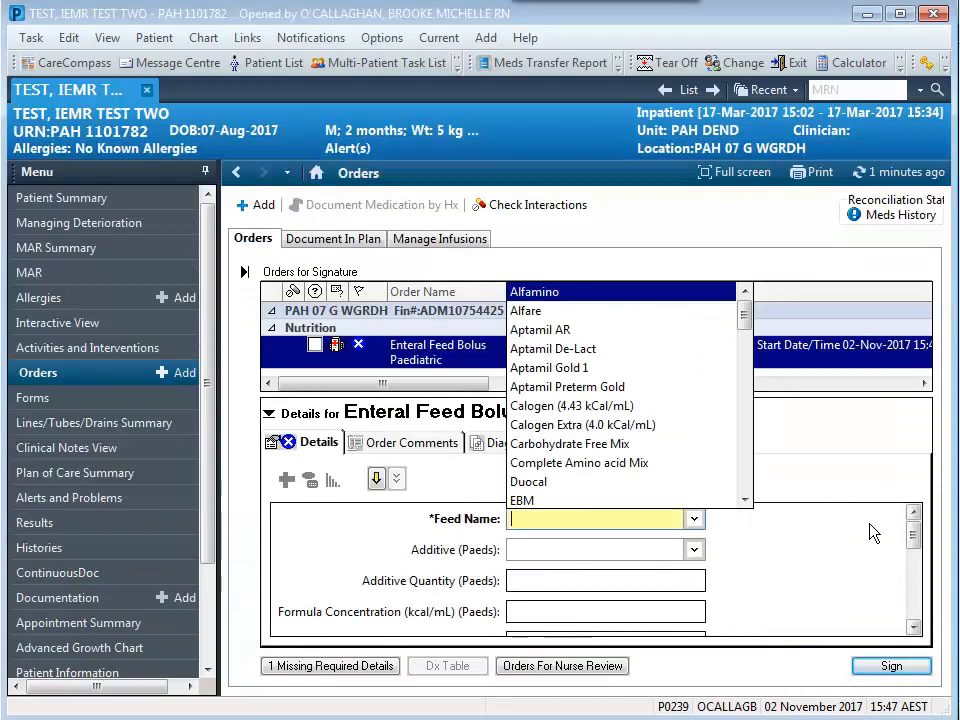
# Review the bolus feed order's detail fields and try Other– specify details as the feed name.
pyautogui.click(778, 548)
pyautogui.moveTo(915, 538); pyautogui.dragTo(913, 612)
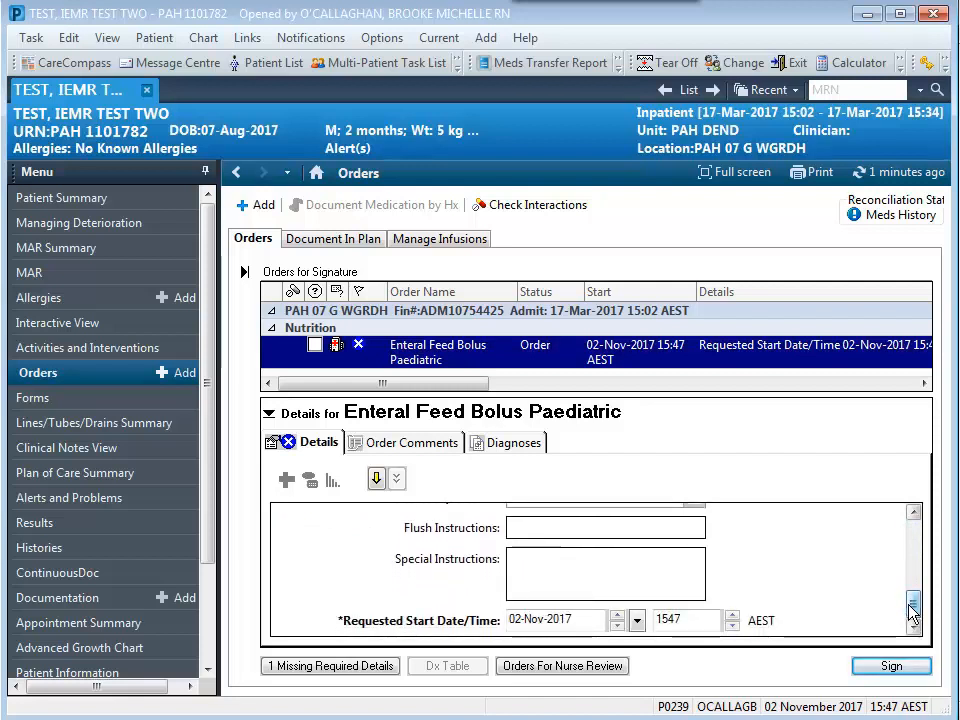
pyautogui.moveTo(913, 612); pyautogui.dragTo(916, 538)
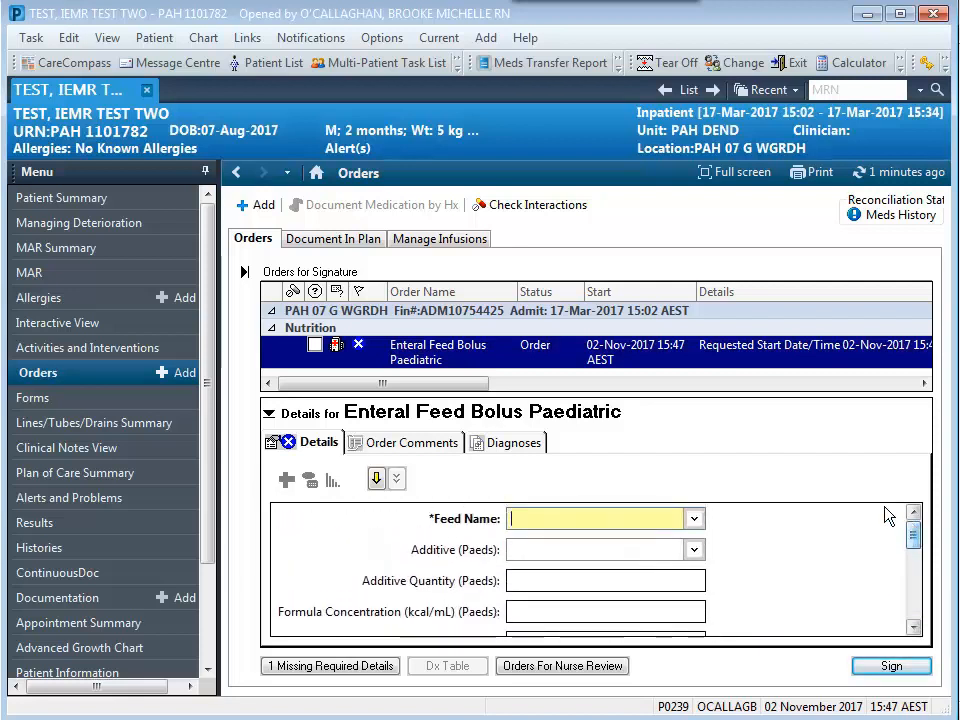
pyautogui.click(693, 520)
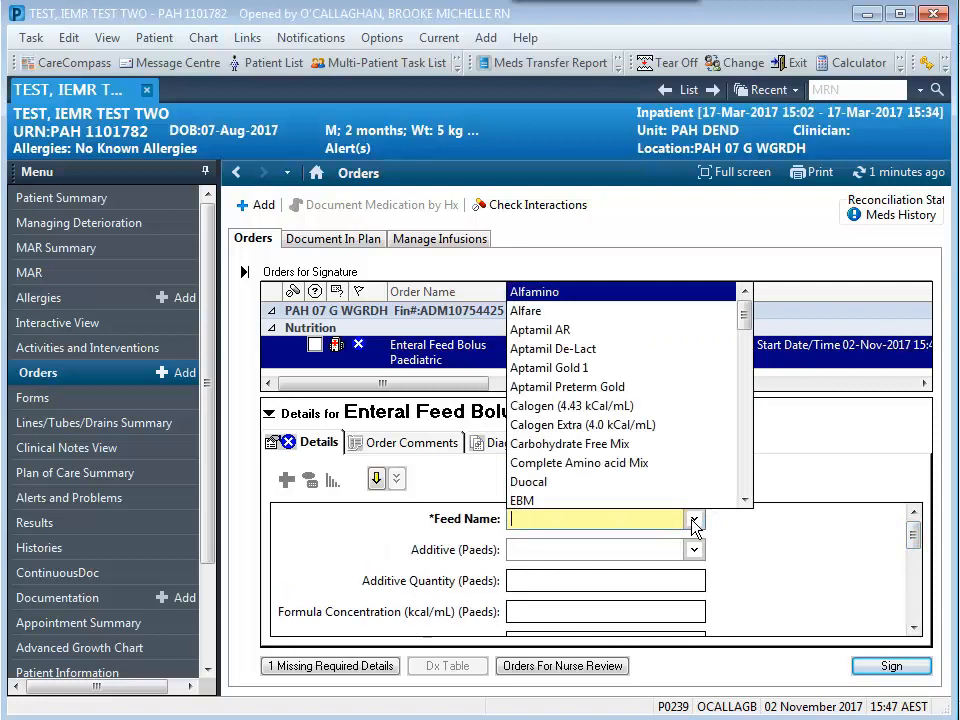
pyautogui.moveTo(744, 316); pyautogui.dragTo(751, 452)
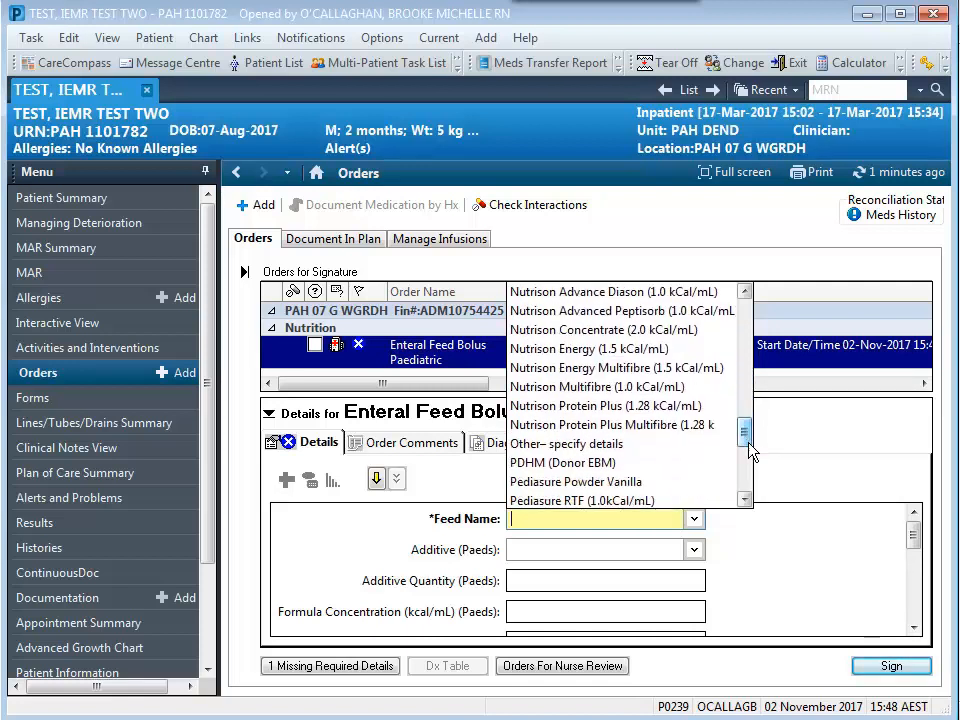
pyautogui.click(556, 447)
pyautogui.click(913, 627)
pyautogui.click(913, 627)
pyautogui.click(913, 627)
pyautogui.click(913, 627)
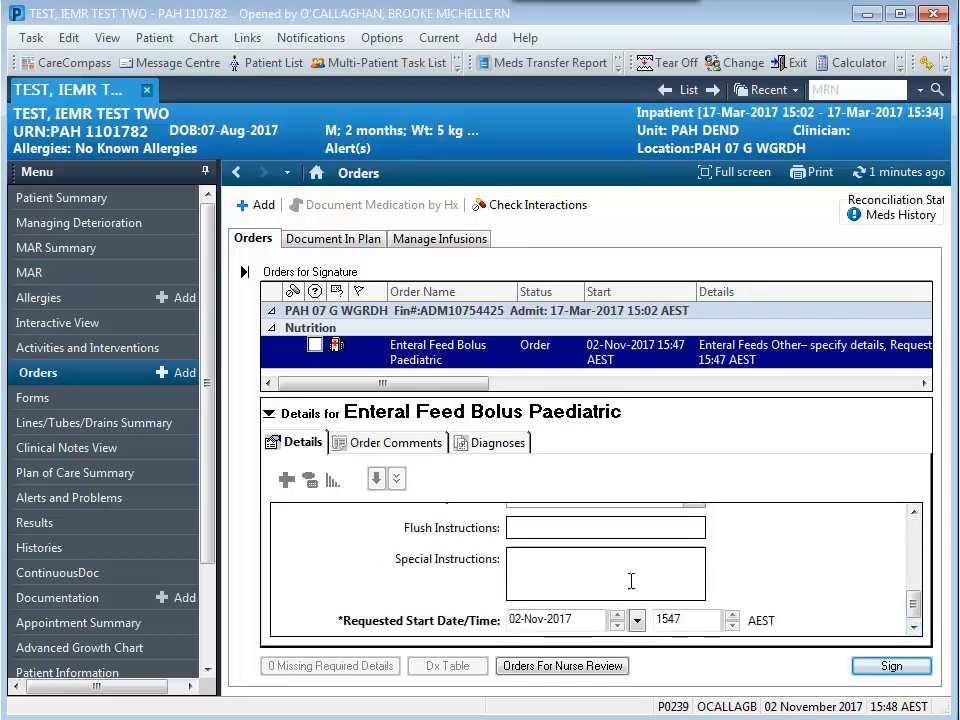
pyautogui.moveTo(915, 604); pyautogui.dragTo(920, 523)
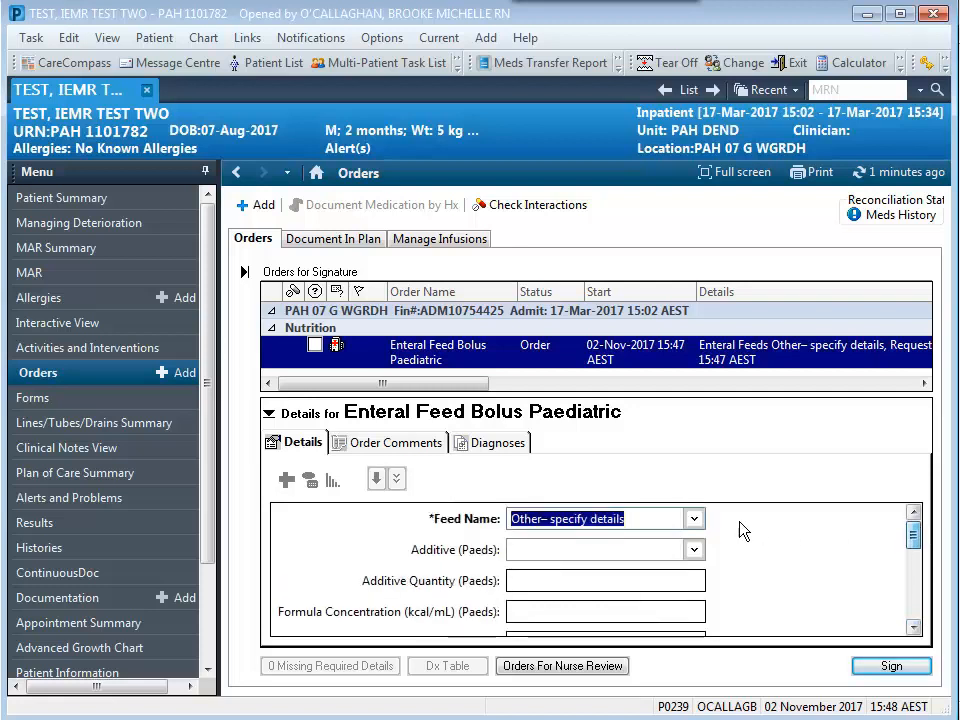
# Set the order's feed name to Aptamil Gold 1 and the feed volume to 50.
pyautogui.click(694, 519)
pyautogui.moveTo(743, 413); pyautogui.dragTo(744, 300)
pyautogui.click(555, 366)
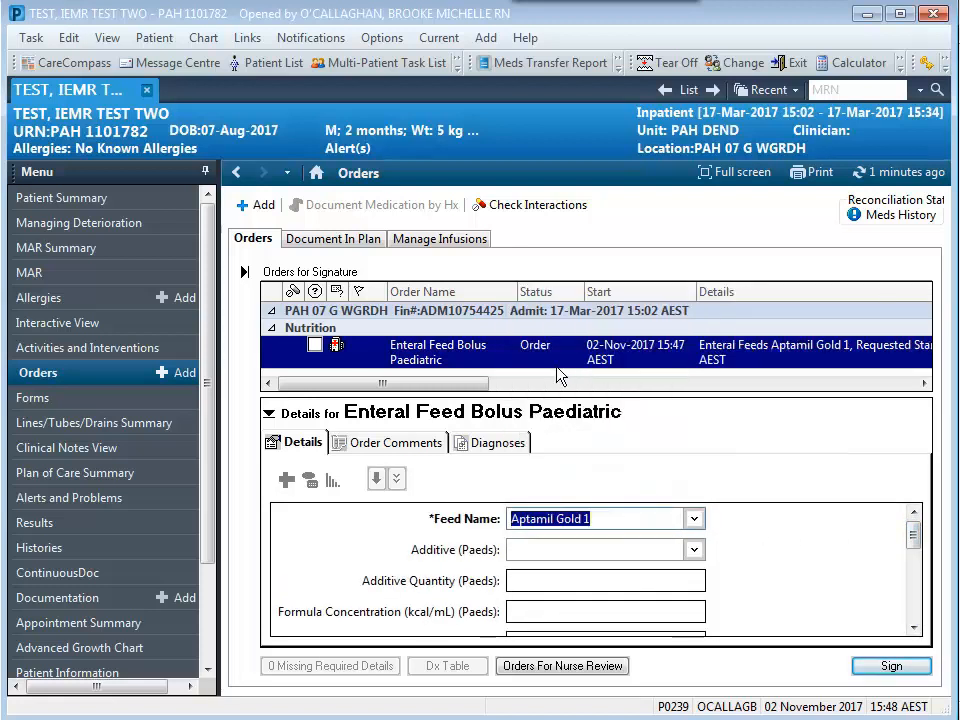
pyautogui.click(913, 628)
pyautogui.click(913, 628)
pyautogui.write('50')
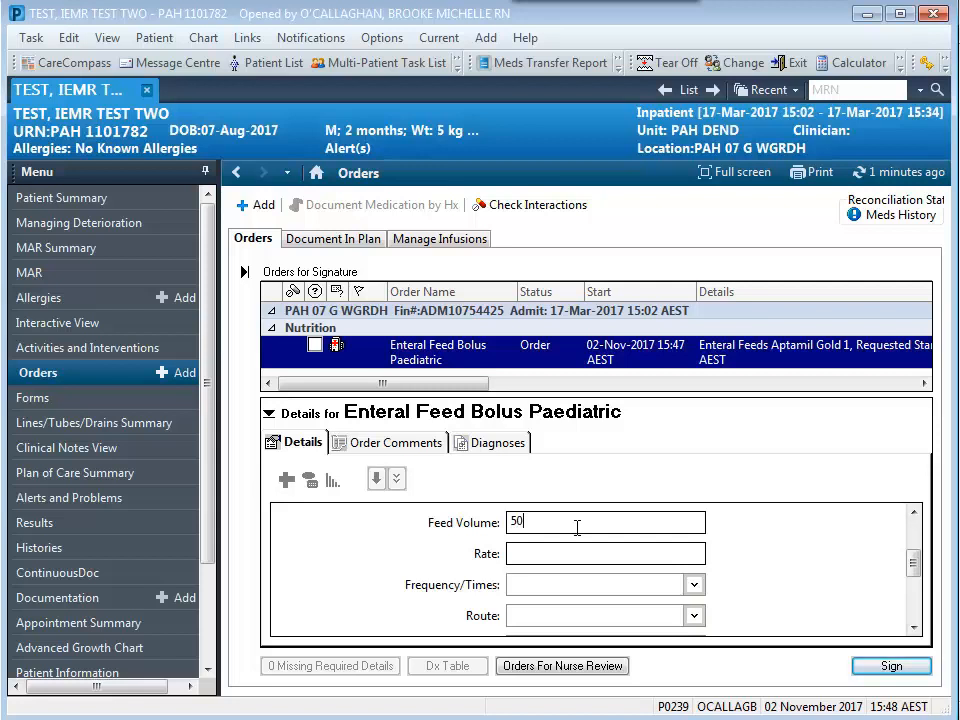
# Set the feed frequency to 3 hourly and the route to Oral.
pyautogui.click(695, 589)
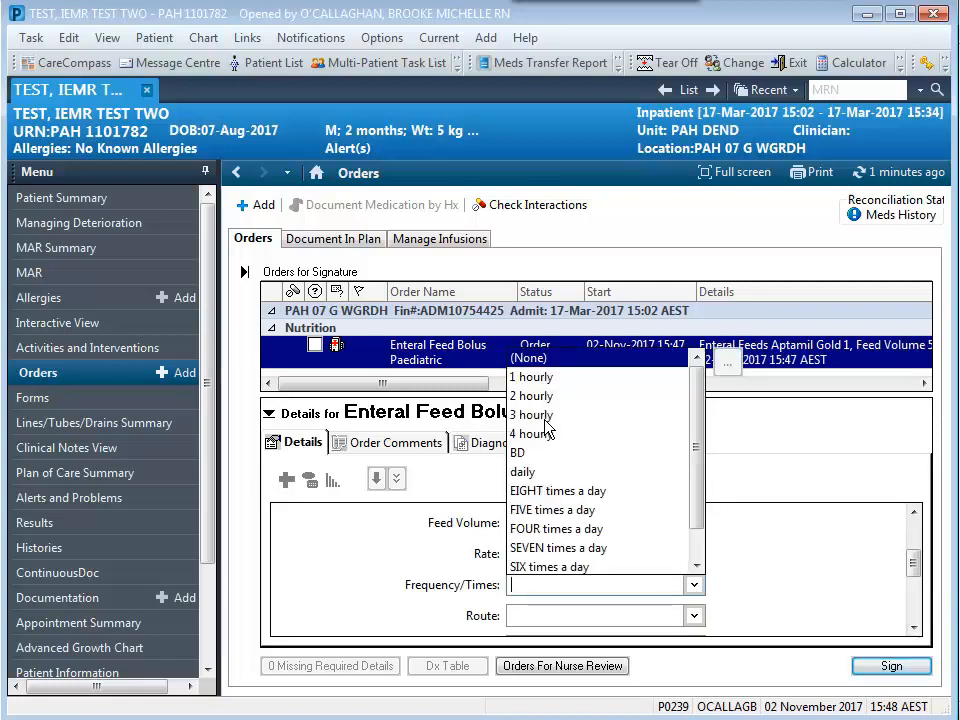
pyautogui.click(548, 415)
pyautogui.click(695, 616)
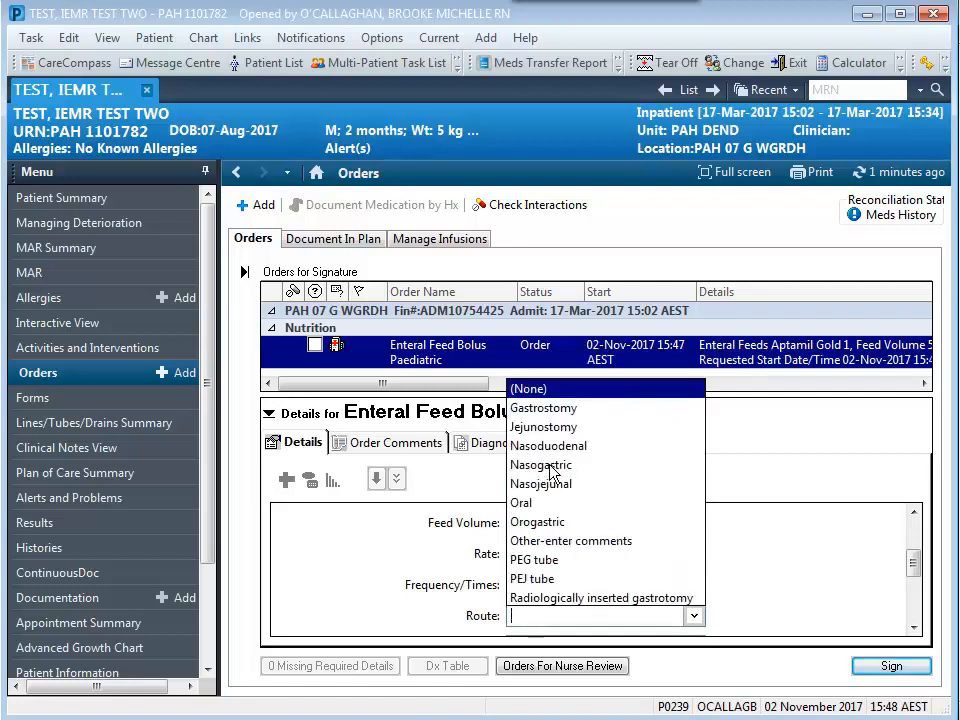
pyautogui.click(517, 507)
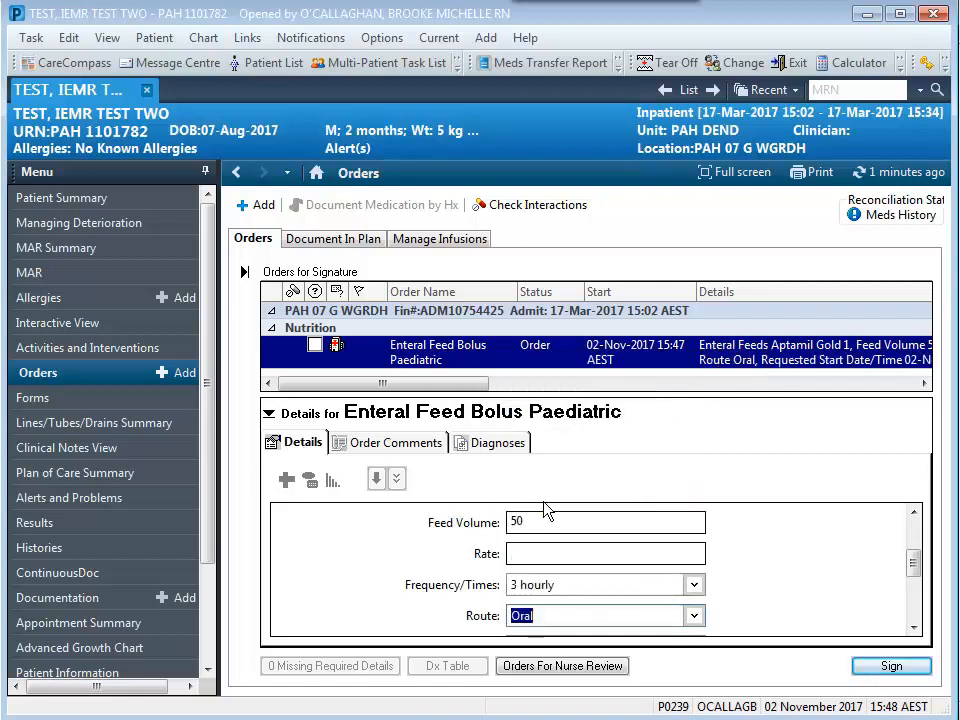
# Set the requested start time of the feed order to 1500 on 02-Nov-2017.
pyautogui.click(914, 627)
pyautogui.click(914, 627)
pyautogui.click(914, 627)
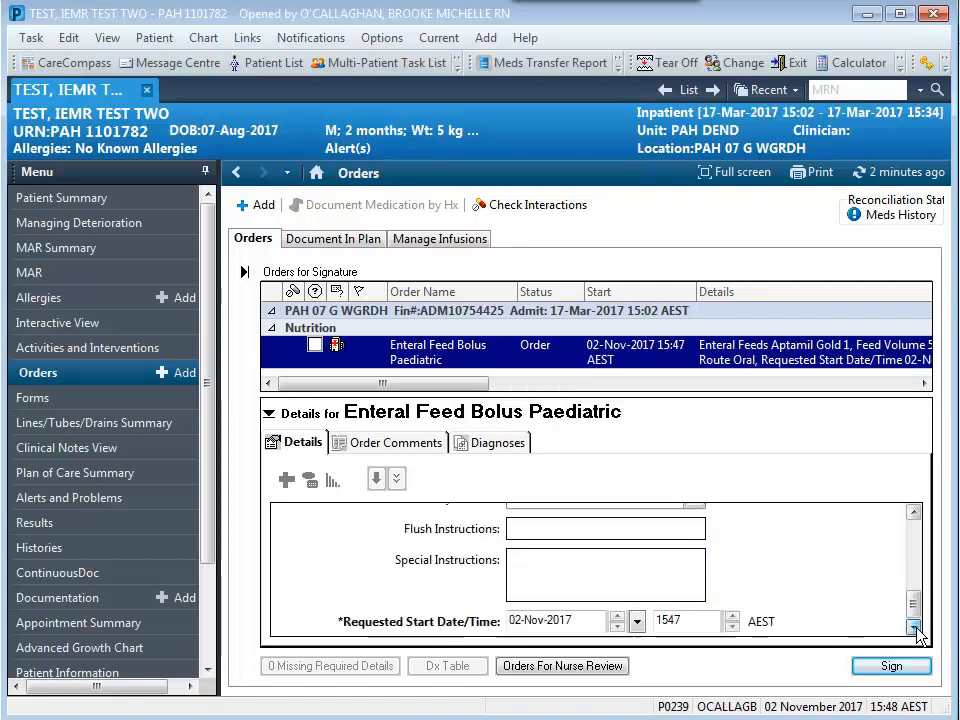
pyautogui.click(733, 627)
pyautogui.click(733, 627)
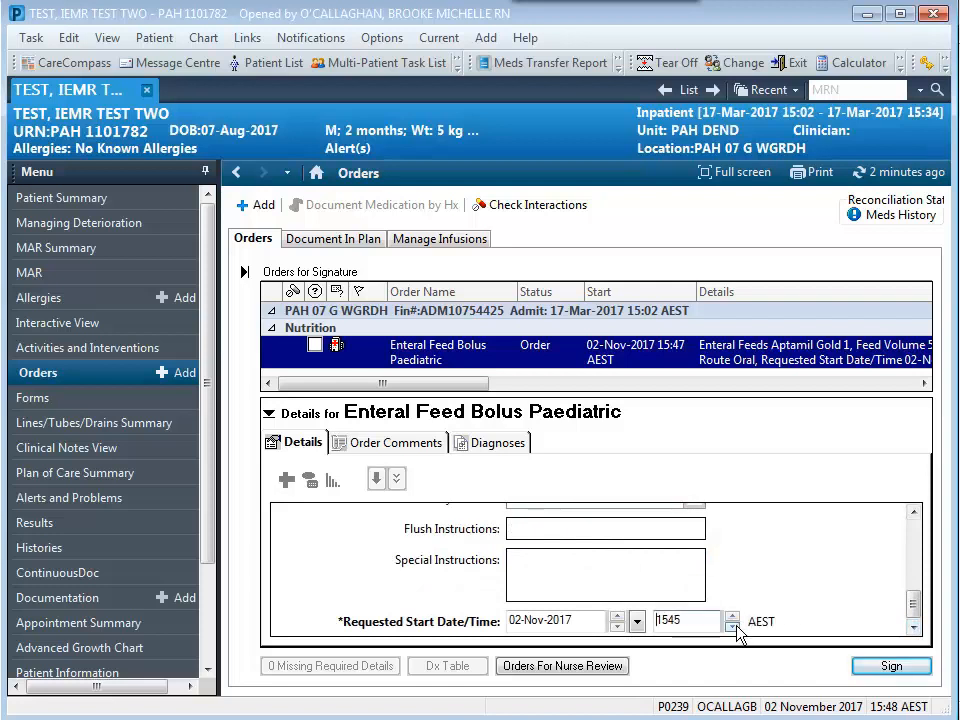
pyautogui.click(733, 627)
pyautogui.click(733, 627)
pyautogui.click(733, 616)
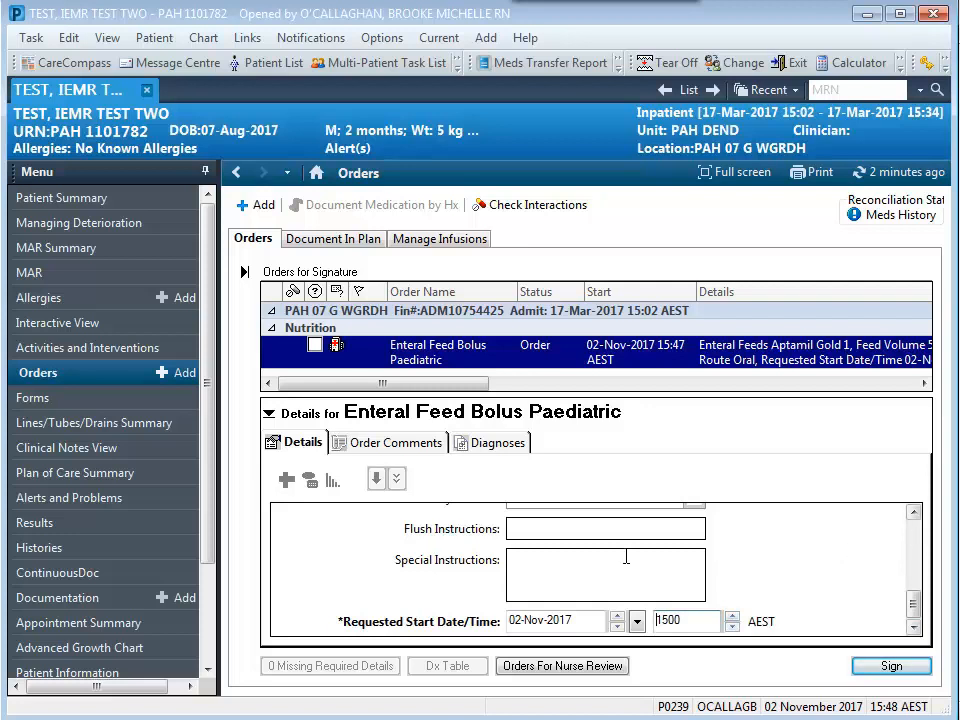
# Enter "slow teat. own bottles" as the special instructions for the feed.
pyautogui.click(616, 560)
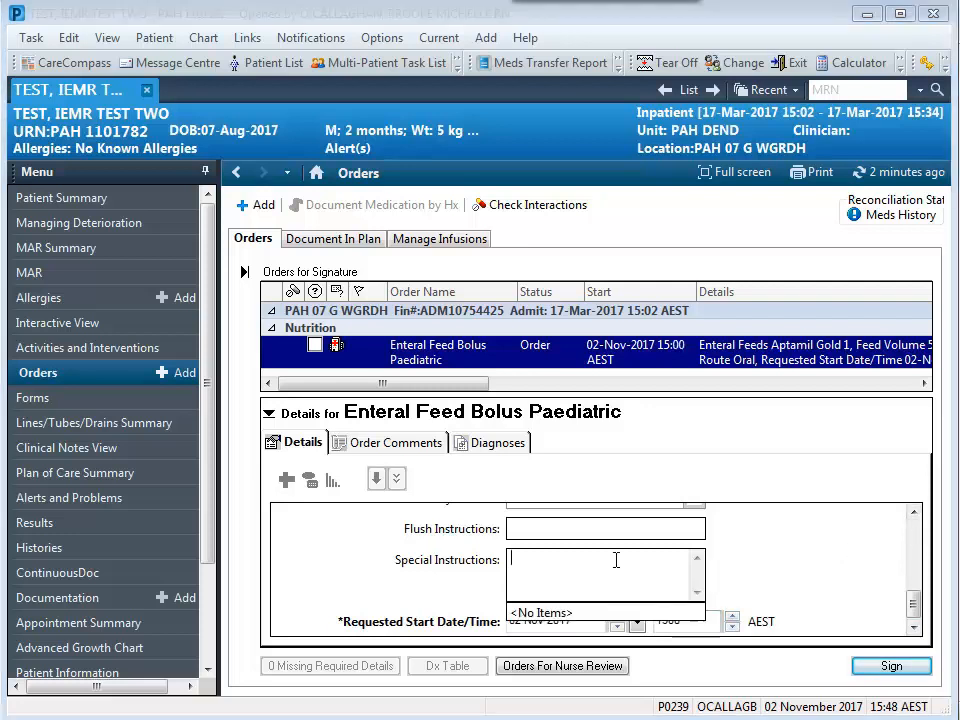
pyautogui.write('slow tea')
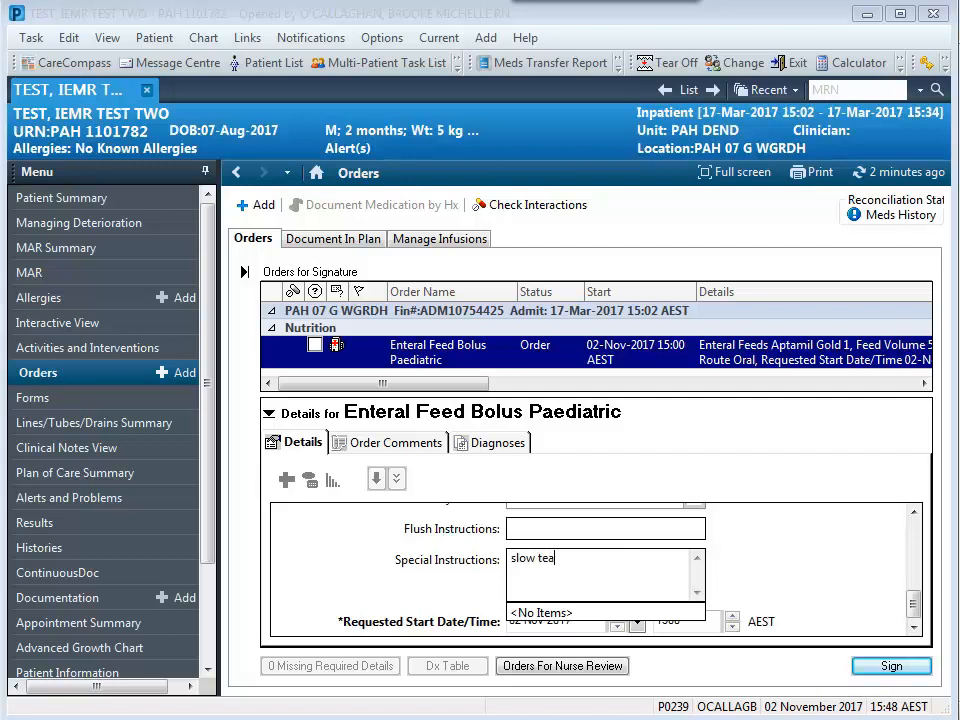
pyautogui.write('t. own bottles')
# Sign the bolus feed order with the account password and refresh the orders list.
pyautogui.click(895, 667)
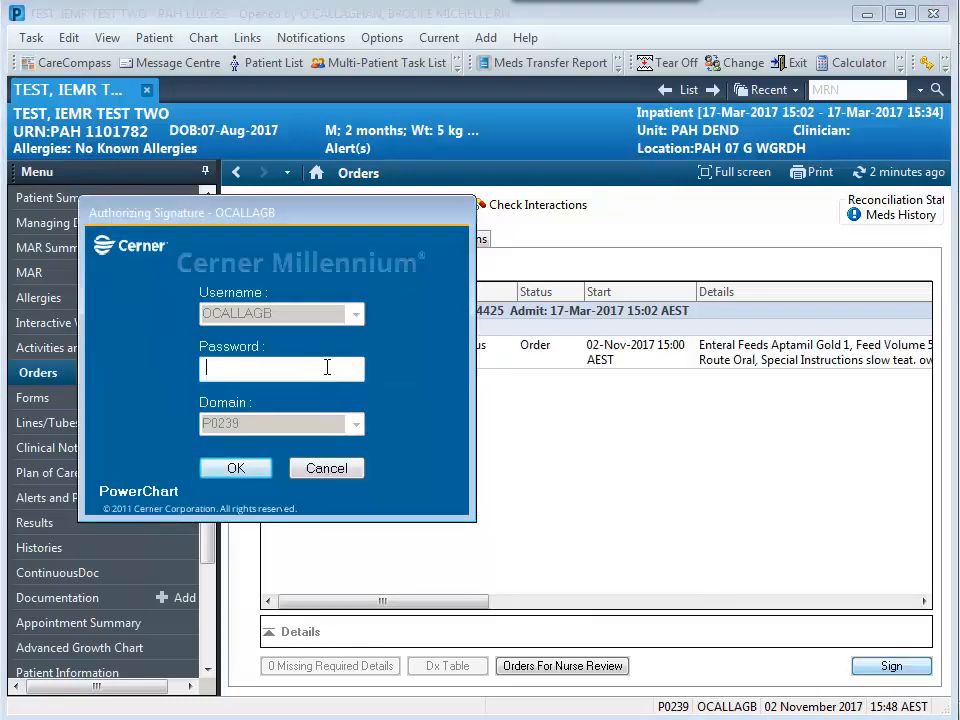
pyautogui.write('********')
pyautogui.click(242, 474)
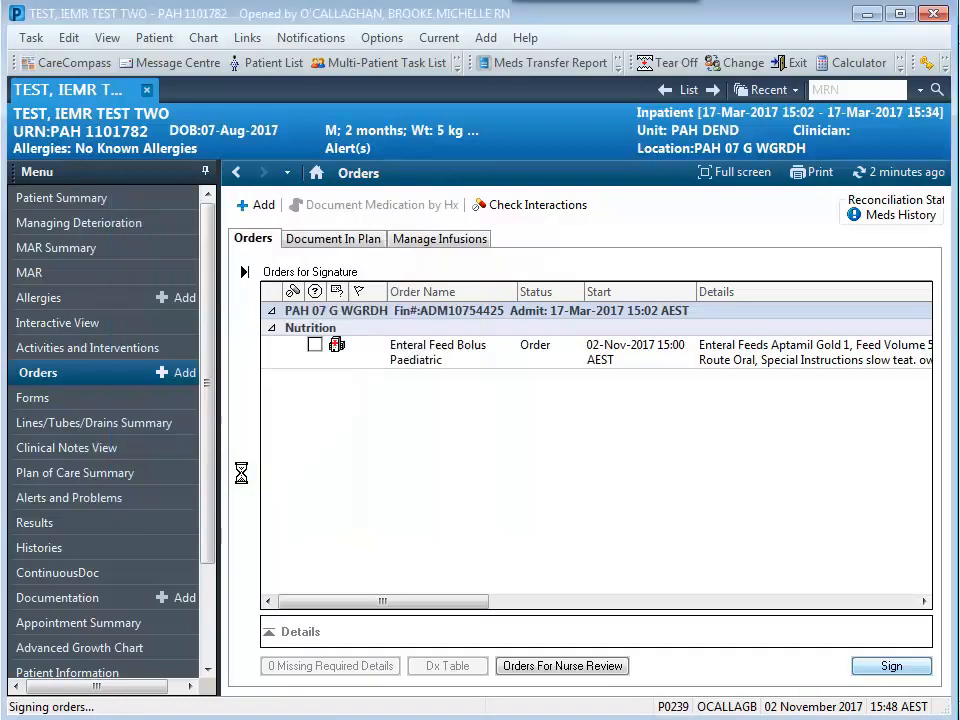
pyautogui.click(863, 177)
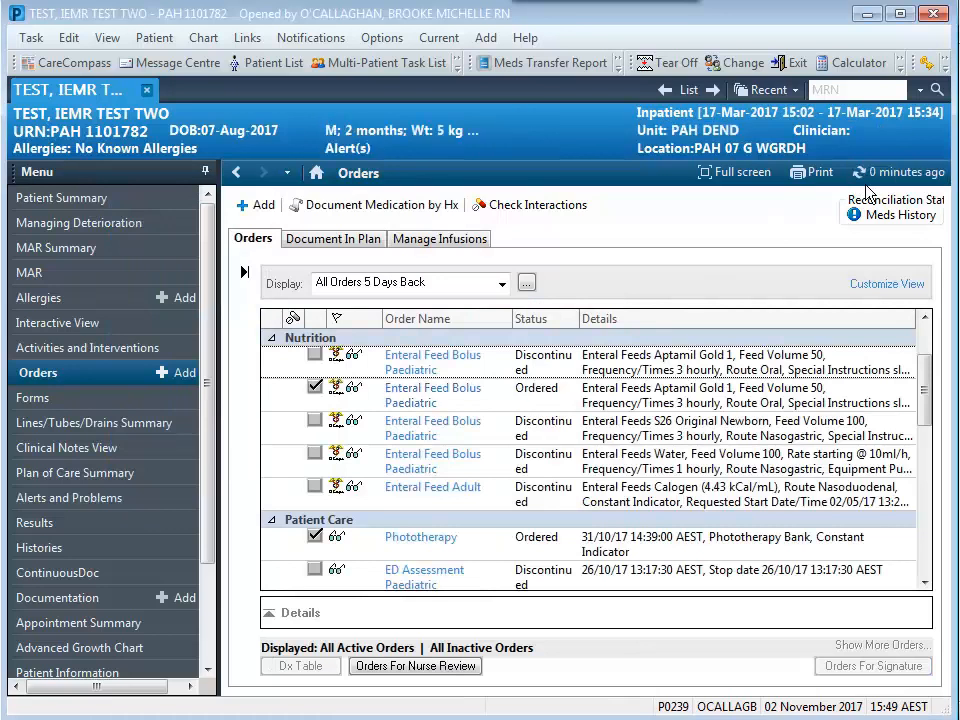
# In CareCompass, review the 2-month-old patient's current activities and the 21-month-old patient's scheduled and continuous feed tasks.
pyautogui.click(72, 63)
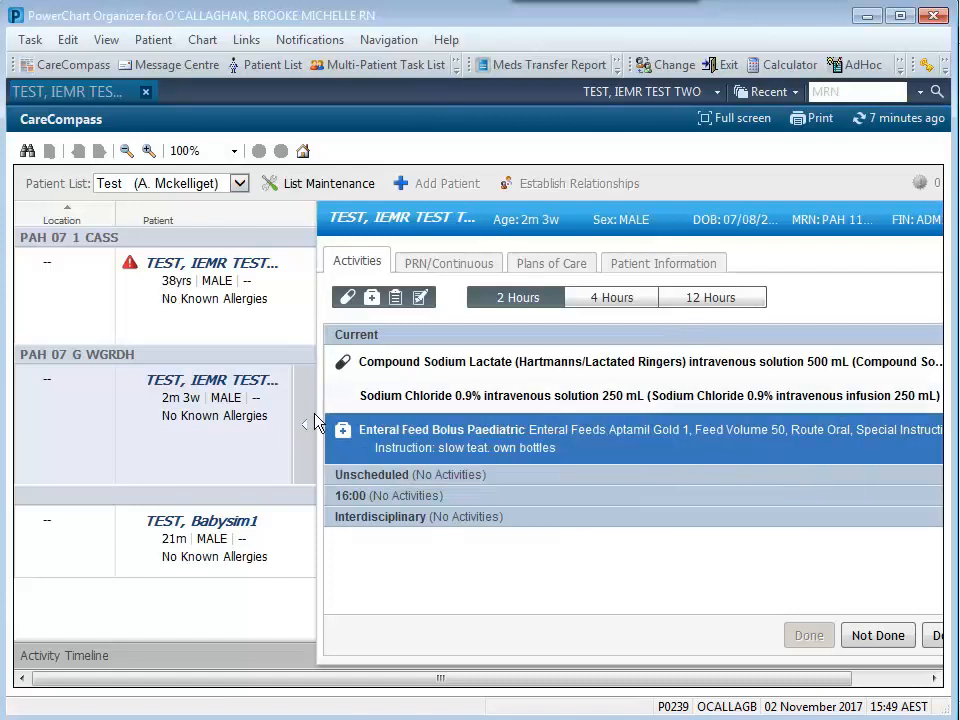
pyautogui.click(305, 432)
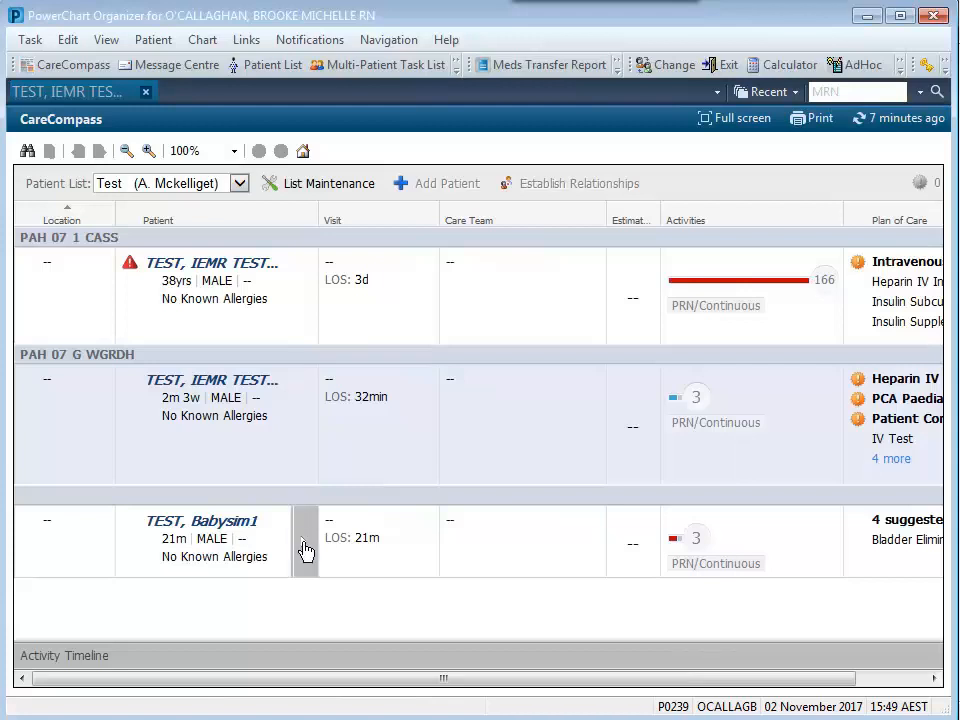
pyautogui.click(303, 547)
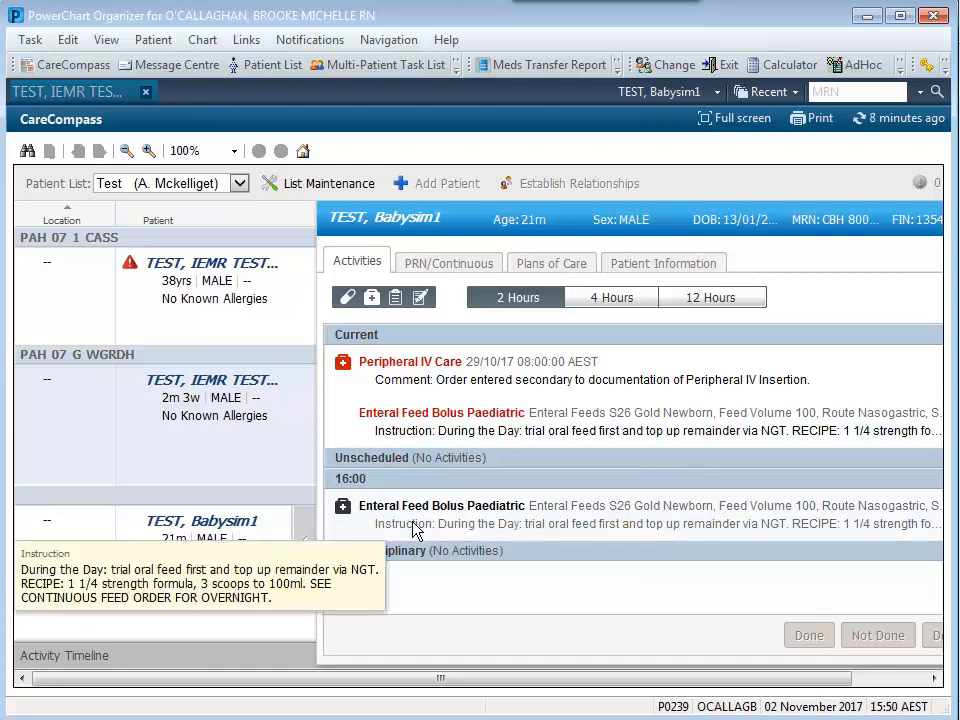
pyautogui.click(449, 268)
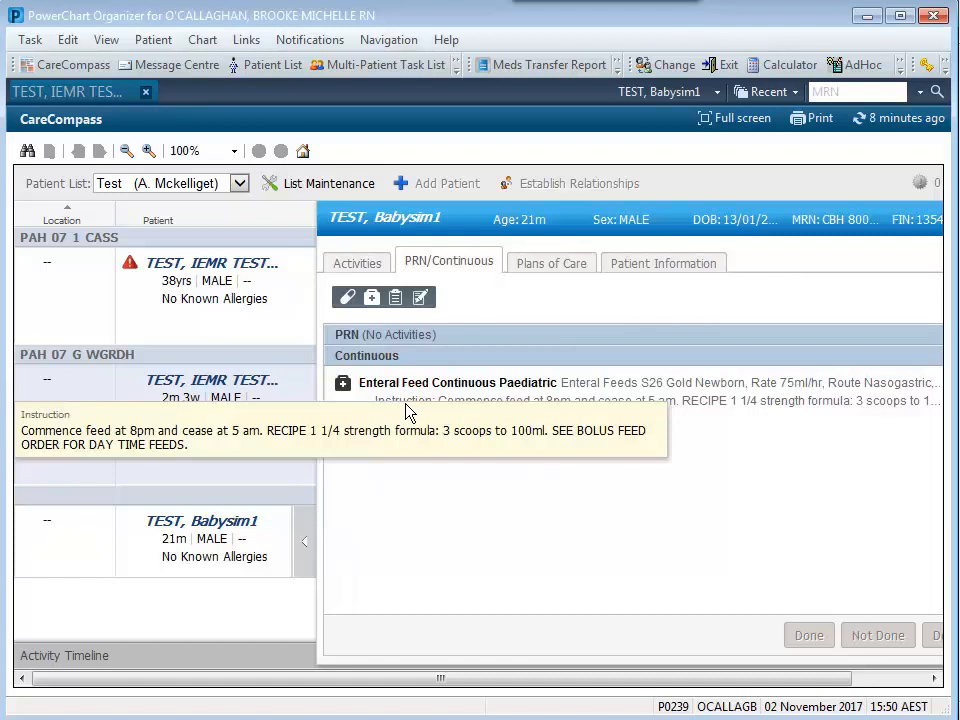
pyautogui.click(306, 547)
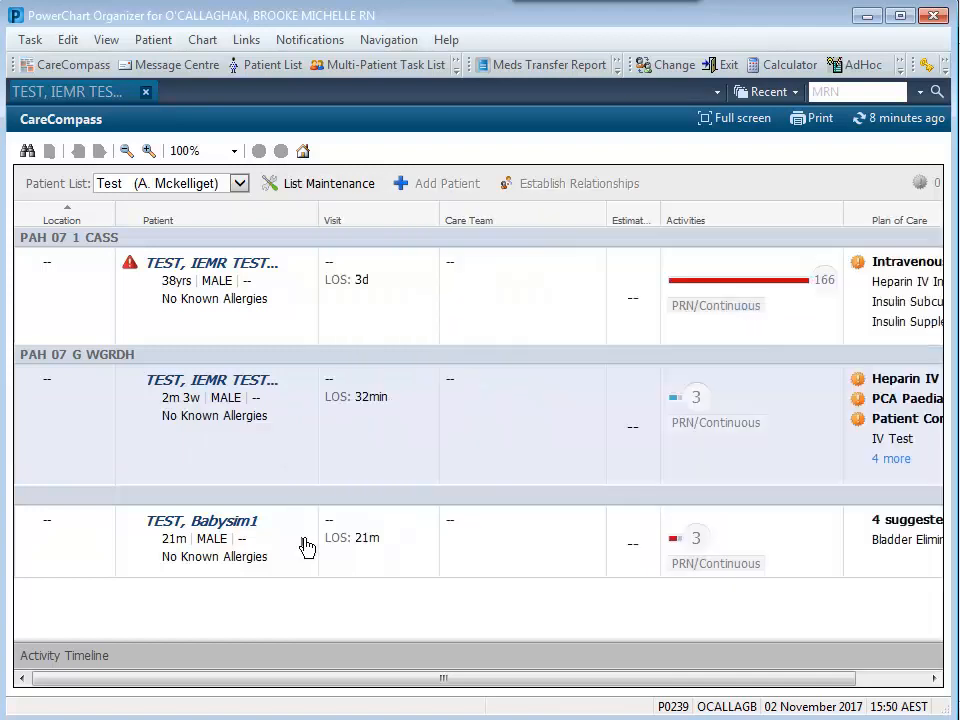
# View Gastrointestinal Tubes Information under Paediatric Lines- Devices in the 21-month-old patient's Interactive View, and return to CareCompass.
pyautogui.rightClick(310, 547)
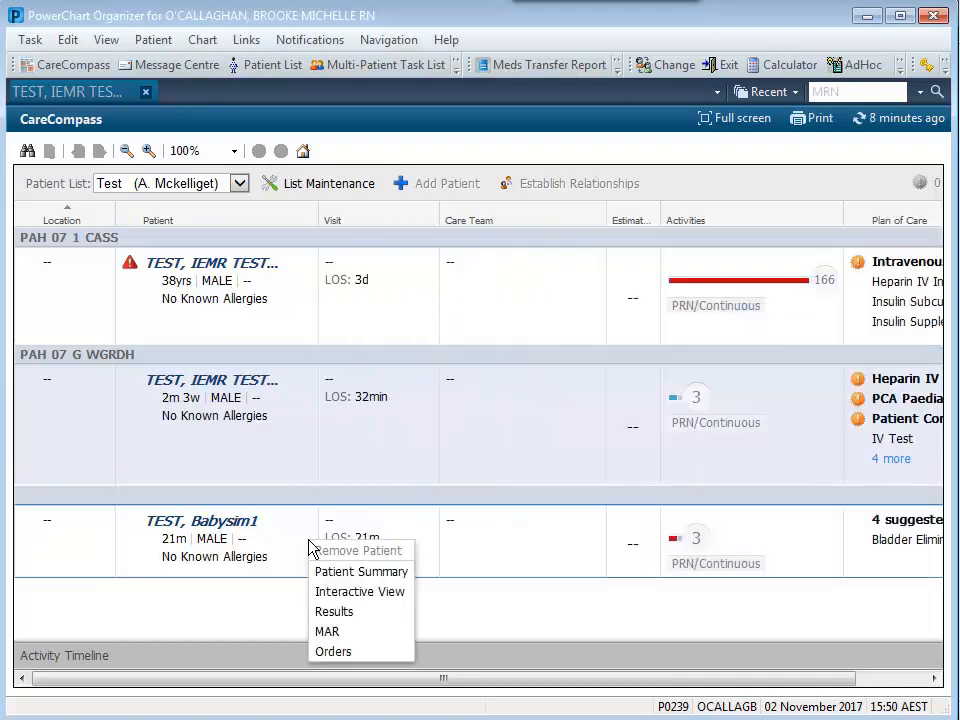
pyautogui.click(345, 591)
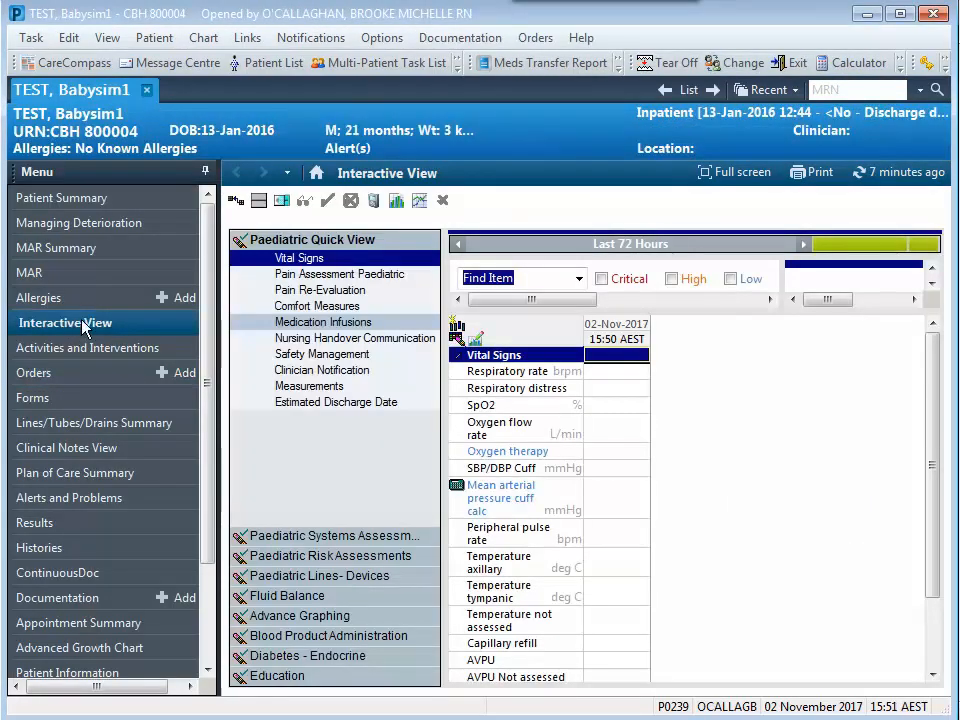
pyautogui.click(339, 580)
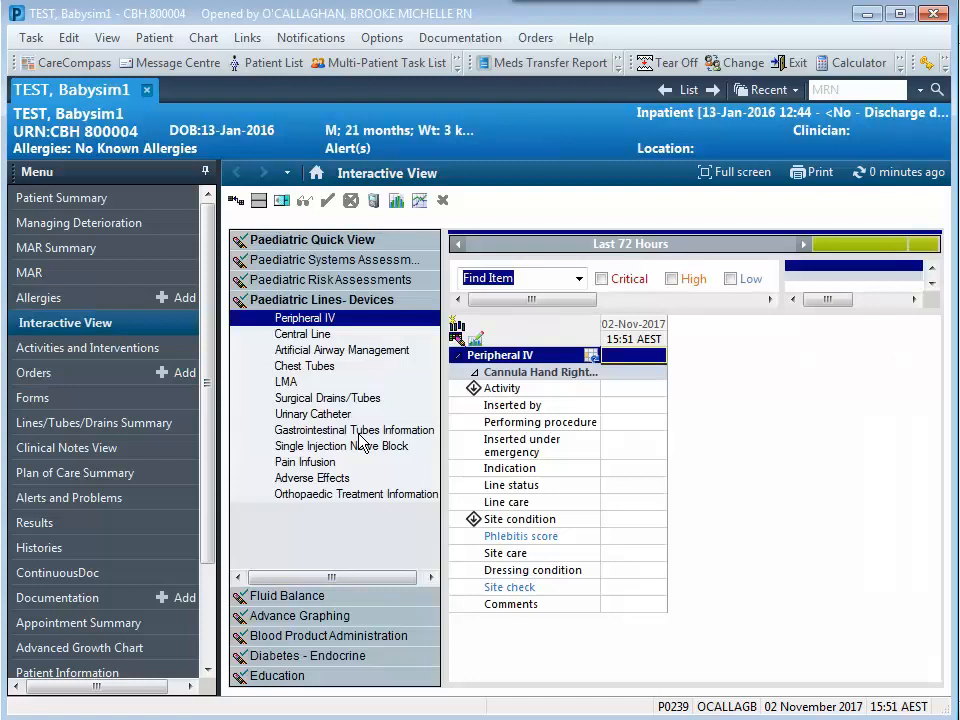
pyautogui.click(360, 435)
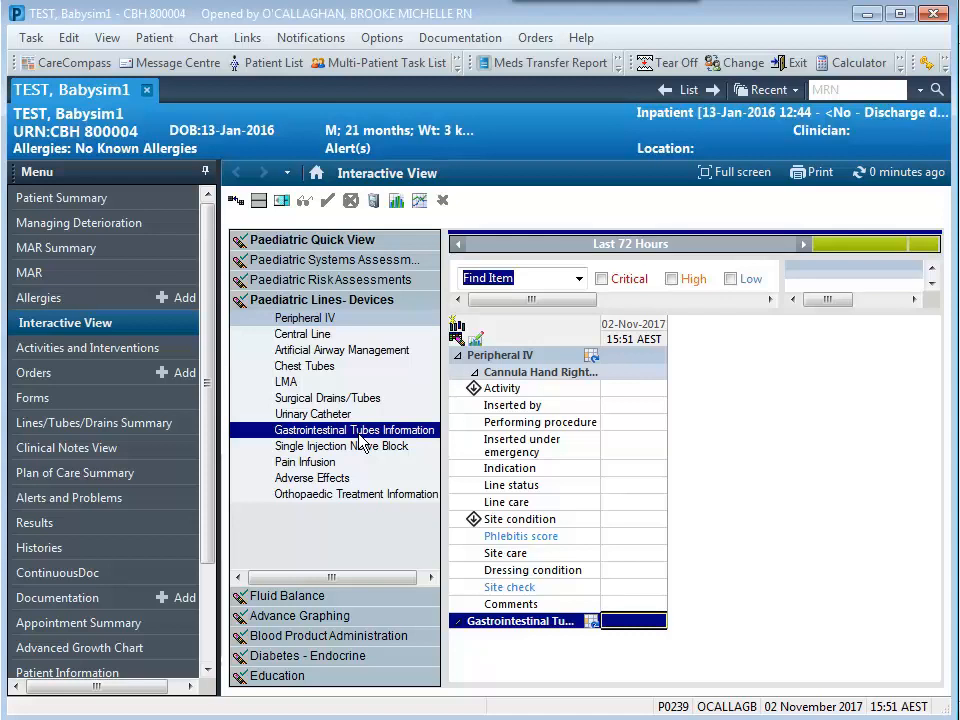
pyautogui.click(75, 63)
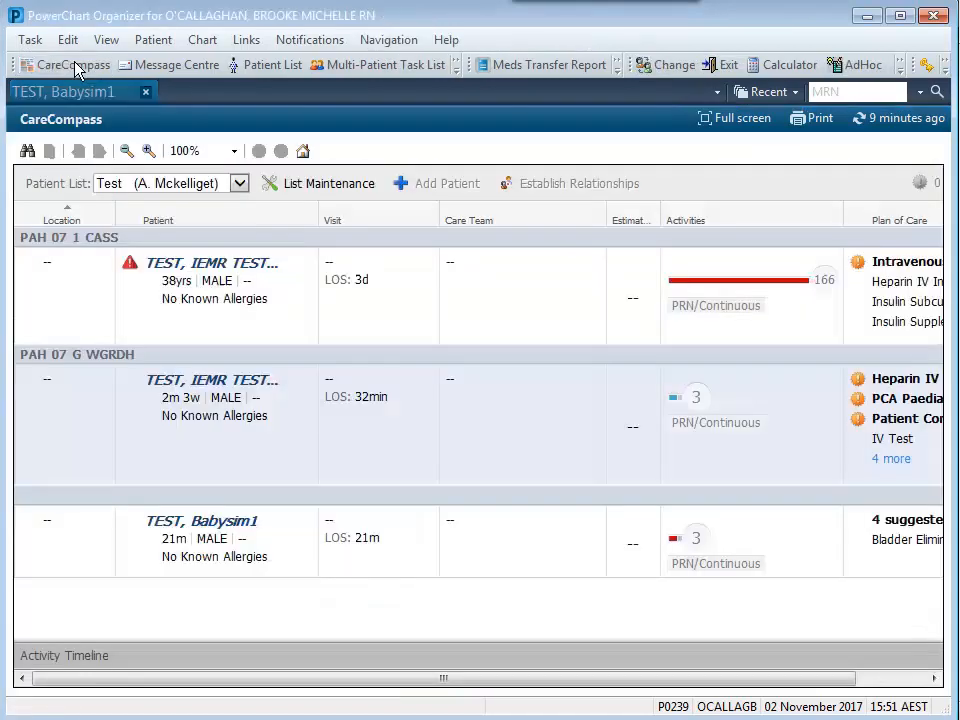